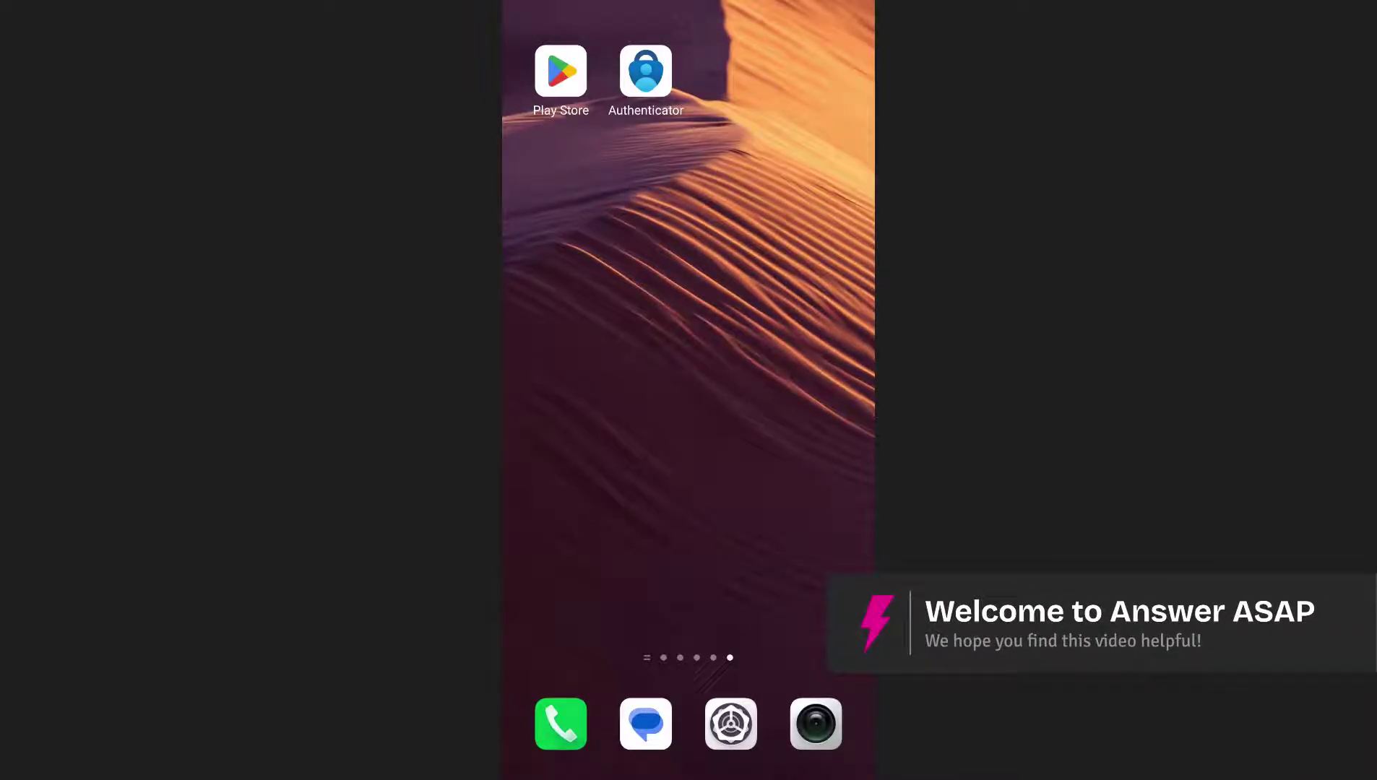
# Launch Microsoft Authenticator from the Android home screen
pyautogui.click(645, 71)
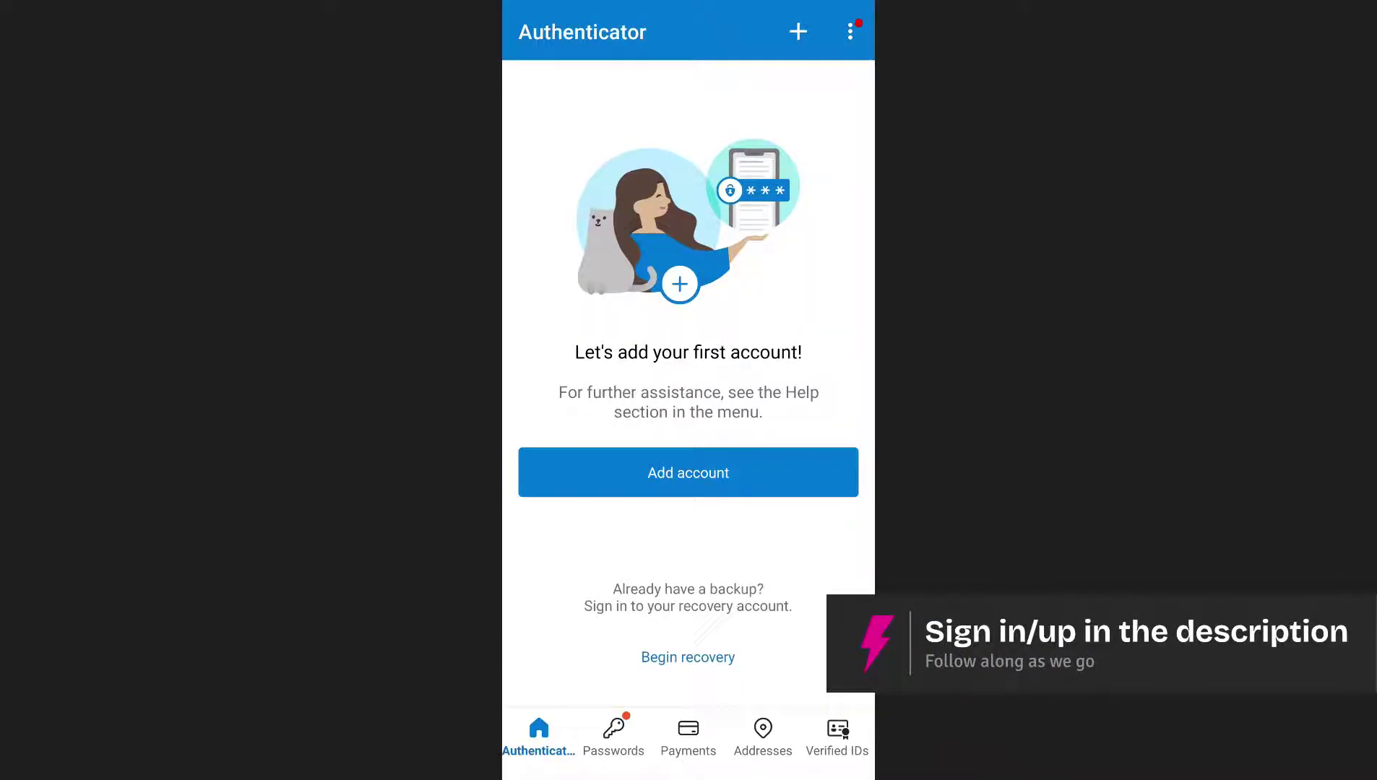
# Start adding a personal Microsoft account in Authenticator
pyautogui.click(725, 466)
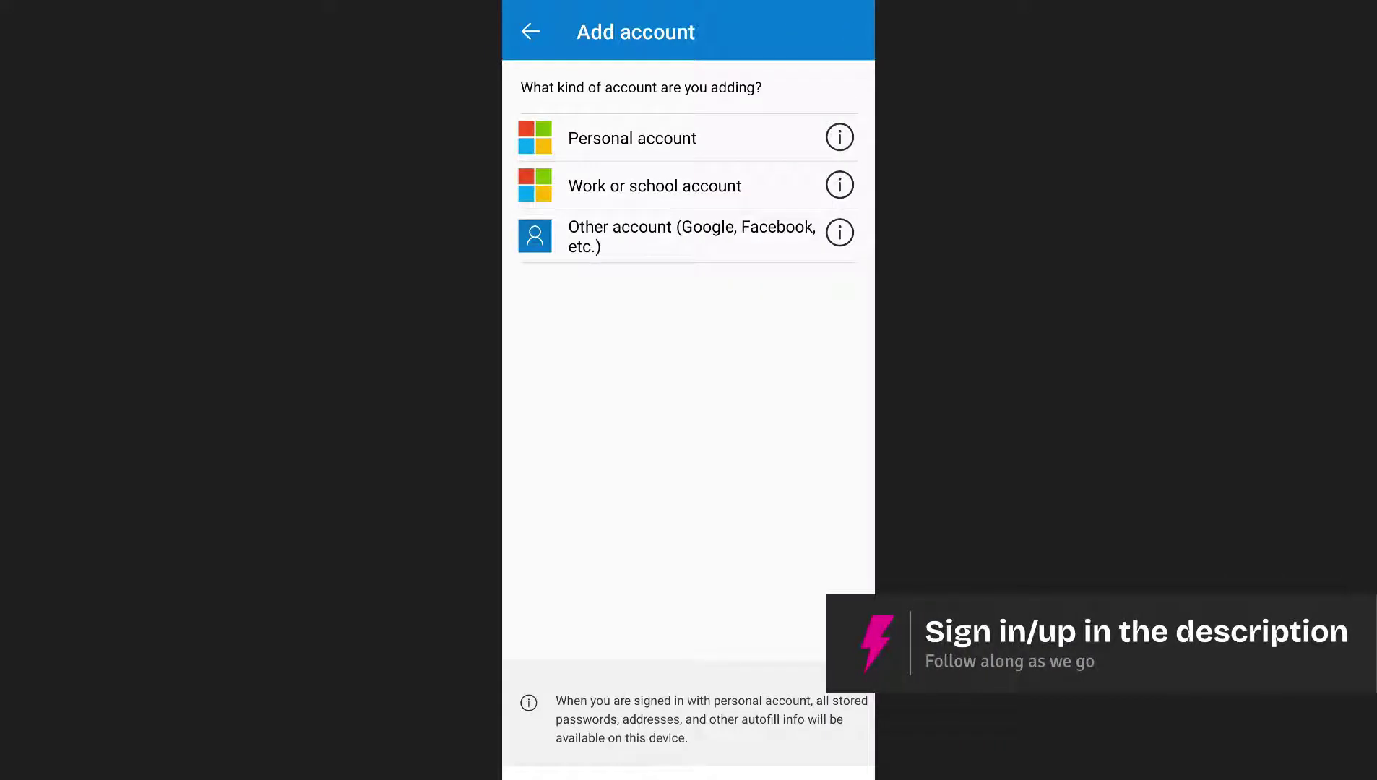
pyautogui.click(633, 138)
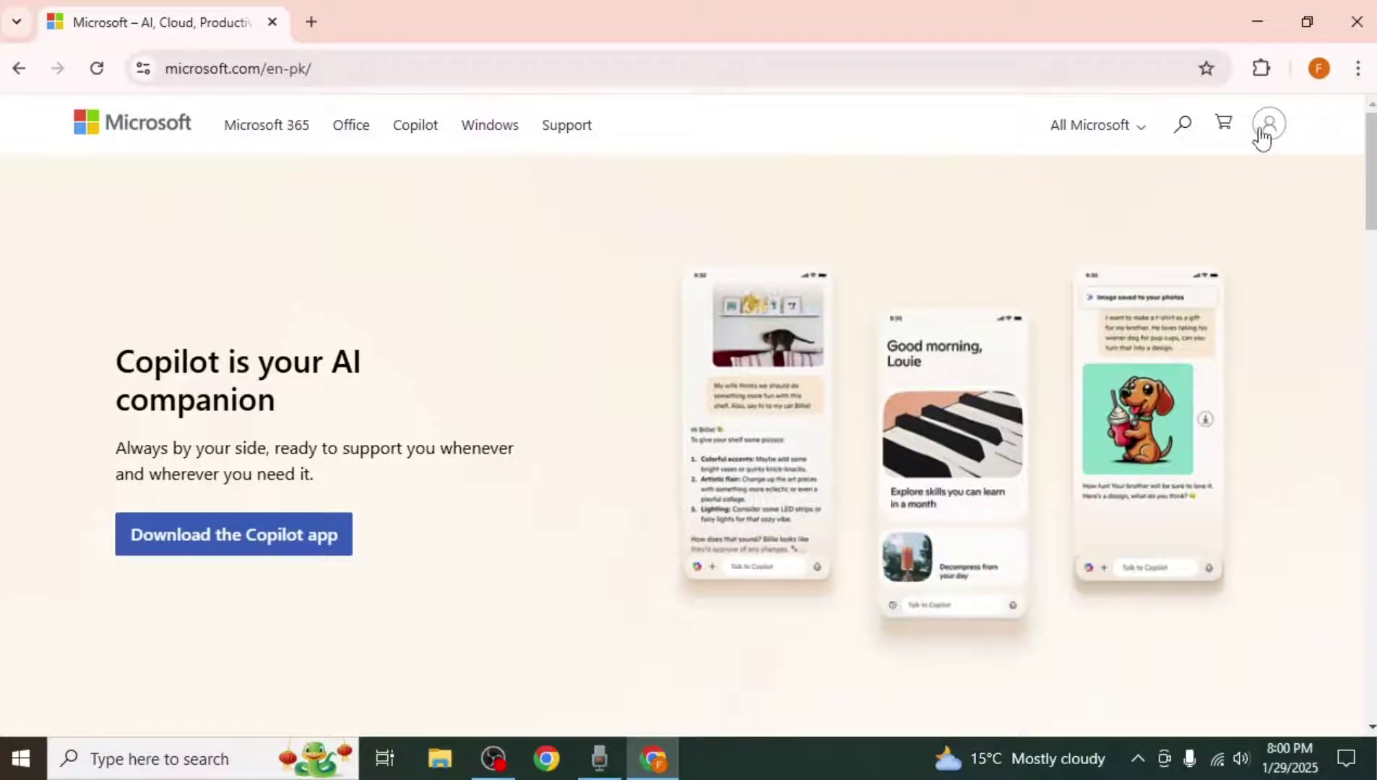
# Go to the Microsoft account home page via the profile menu
pyautogui.click(1262, 134)
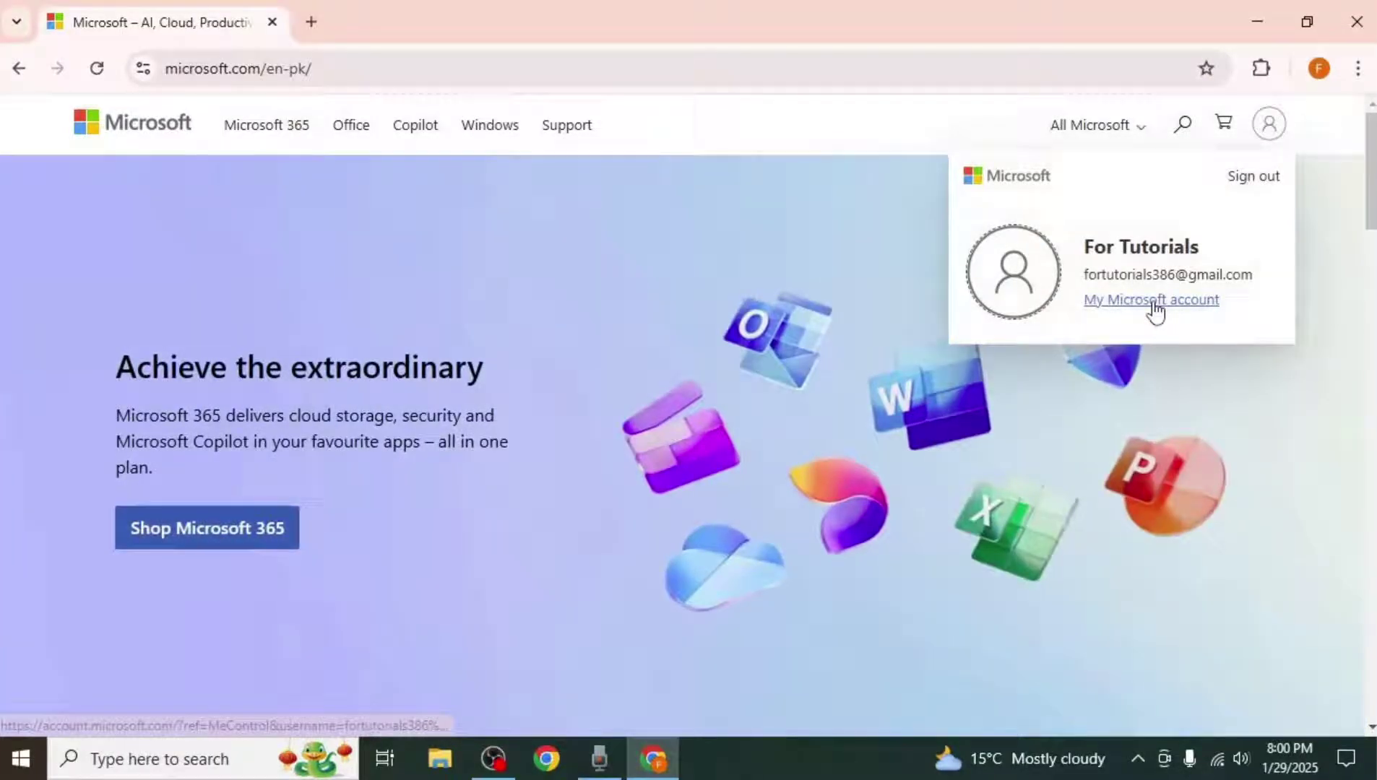
pyautogui.click(1153, 305)
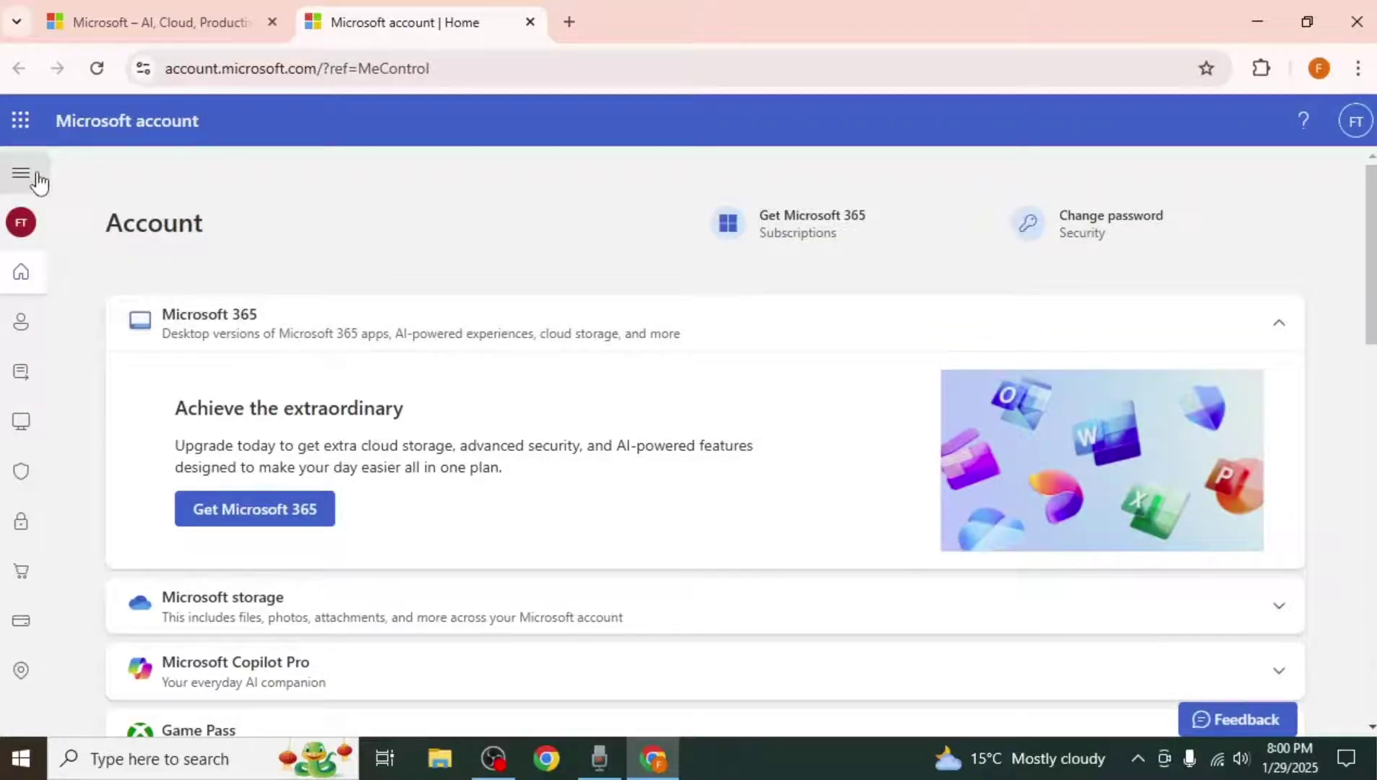
# Navigate from the Security page to 'Manage how I sign in'
pyautogui.click(35, 175)
pyautogui.click(121, 465)
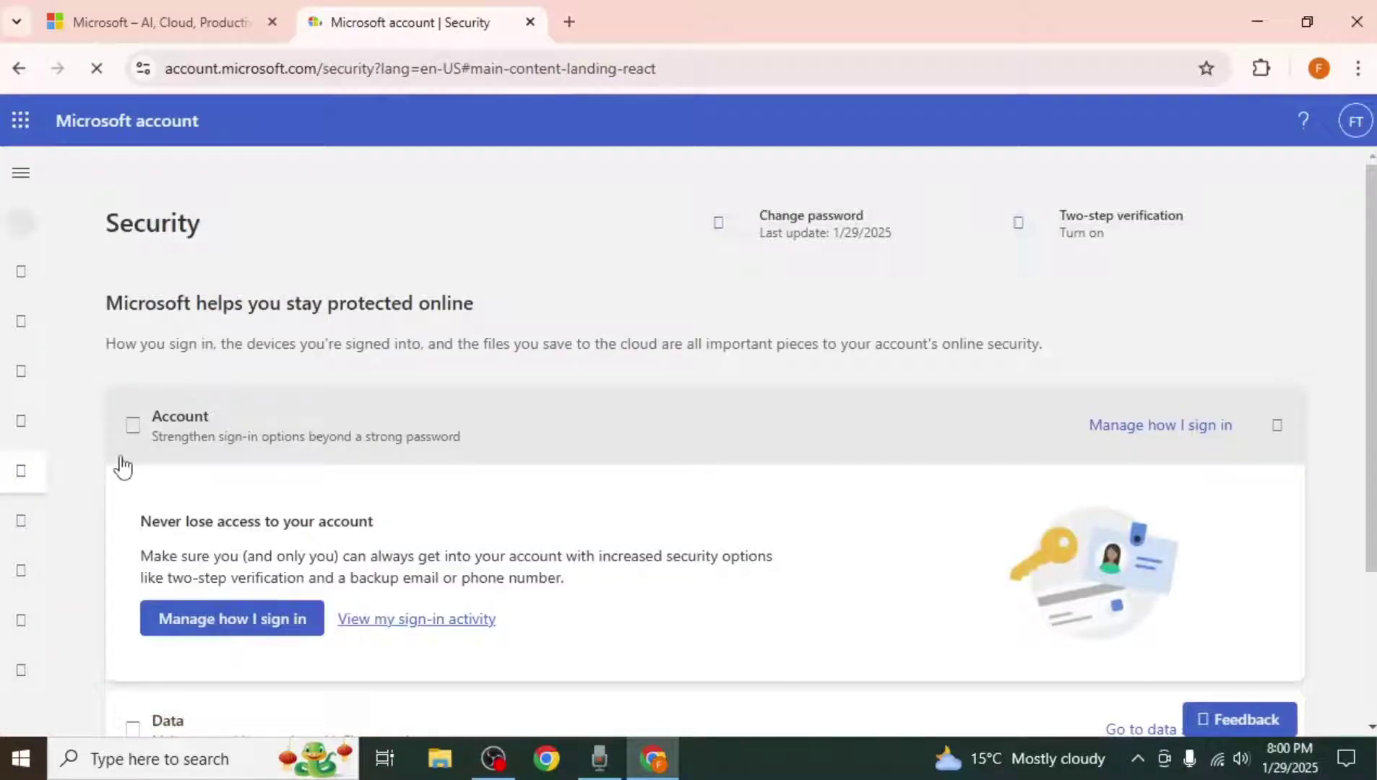
pyautogui.click(231, 518)
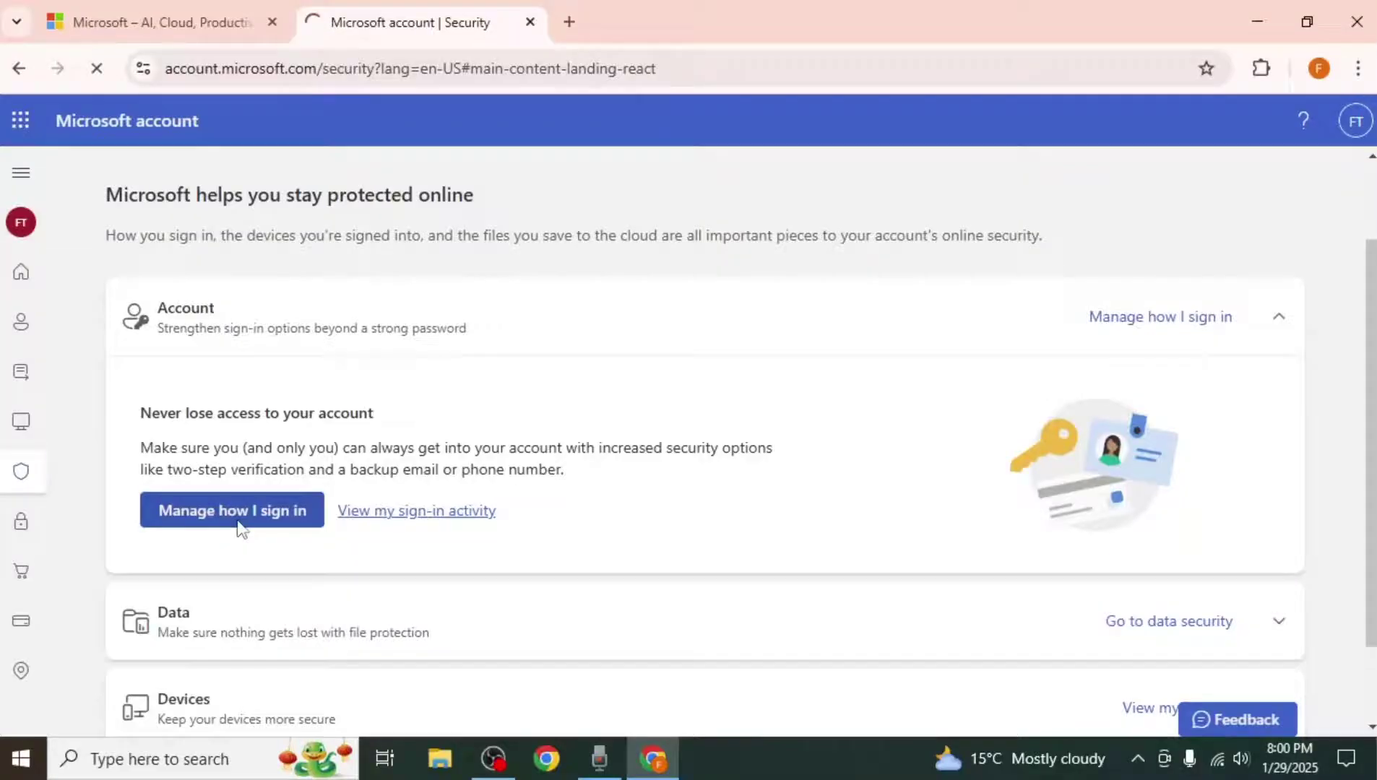
pyautogui.scroll(-2, 237, 519)
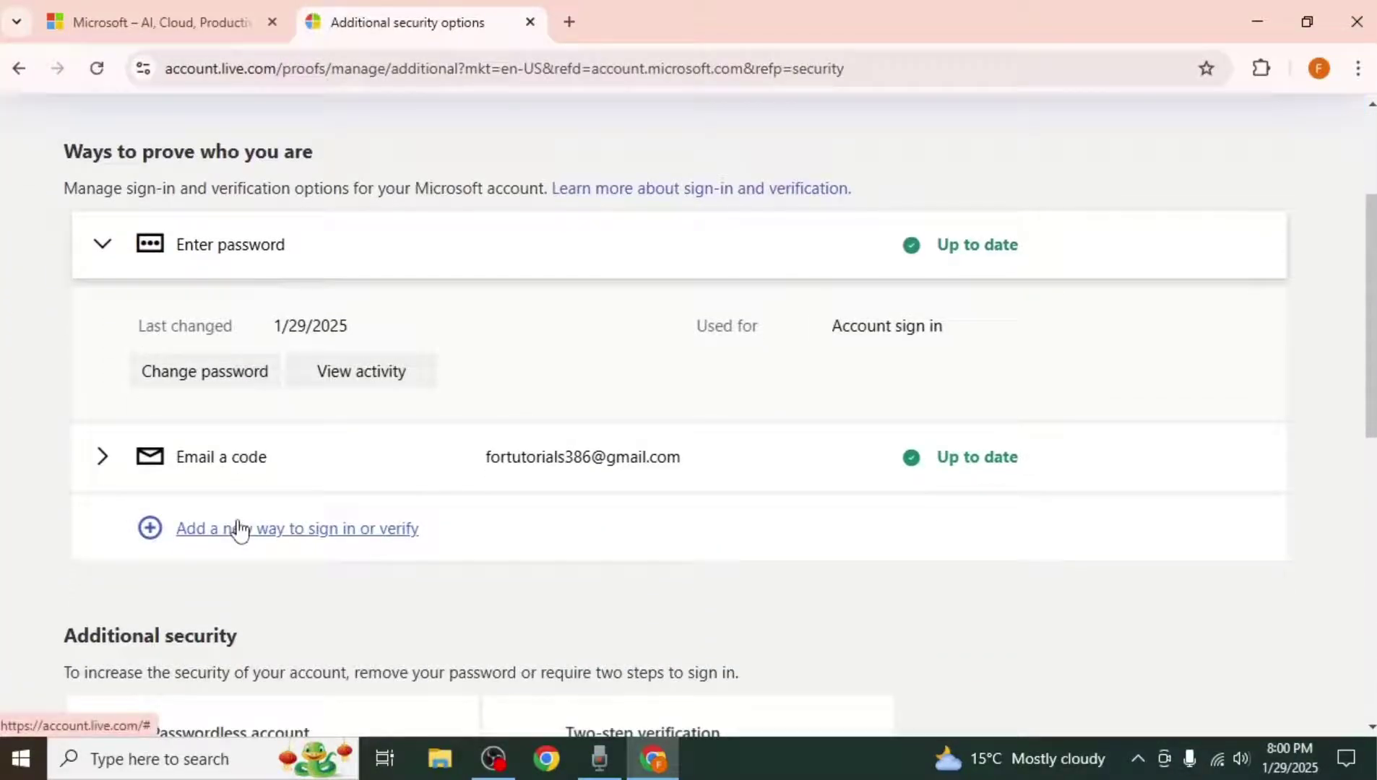
# Add a new sign-in method using a different authenticator app to show its QR code
pyautogui.click(333, 539)
pyautogui.click(636, 427)
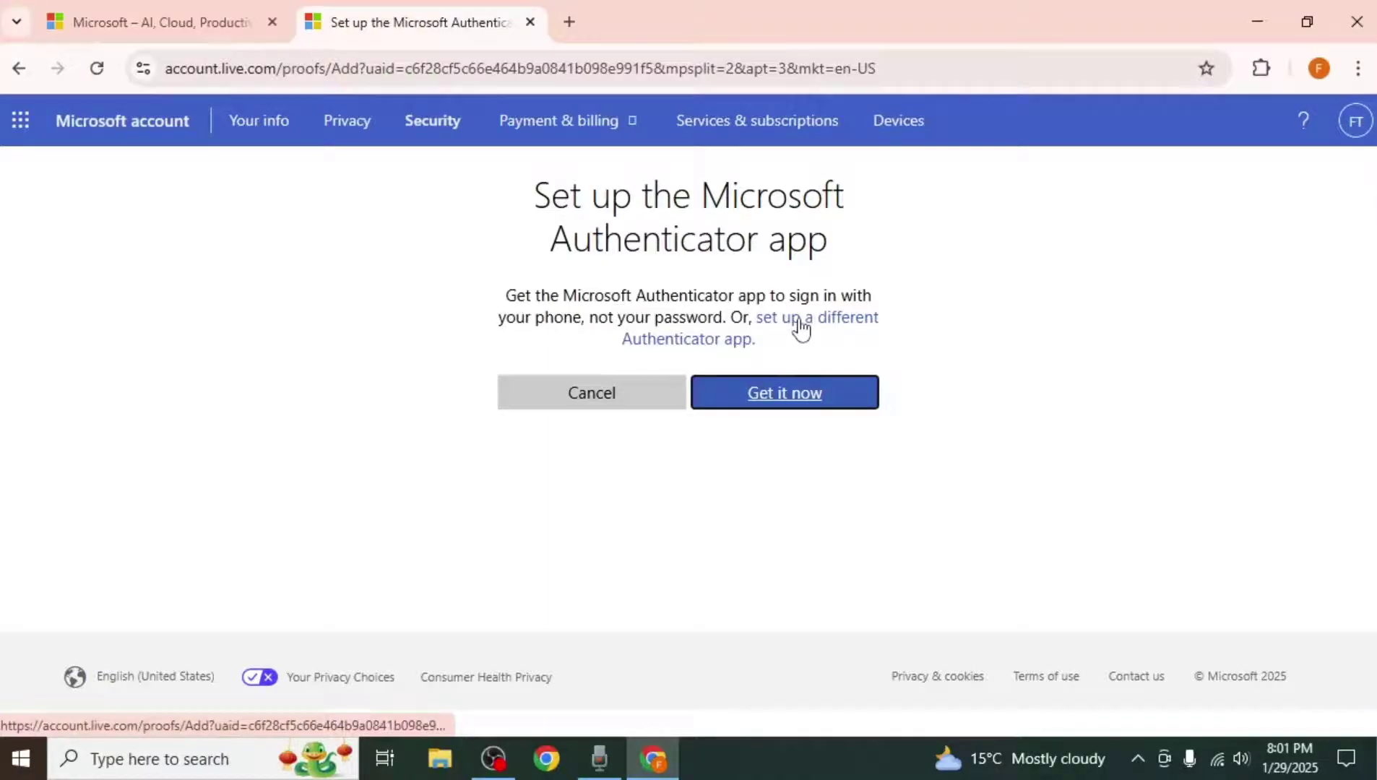
pyautogui.click(799, 321)
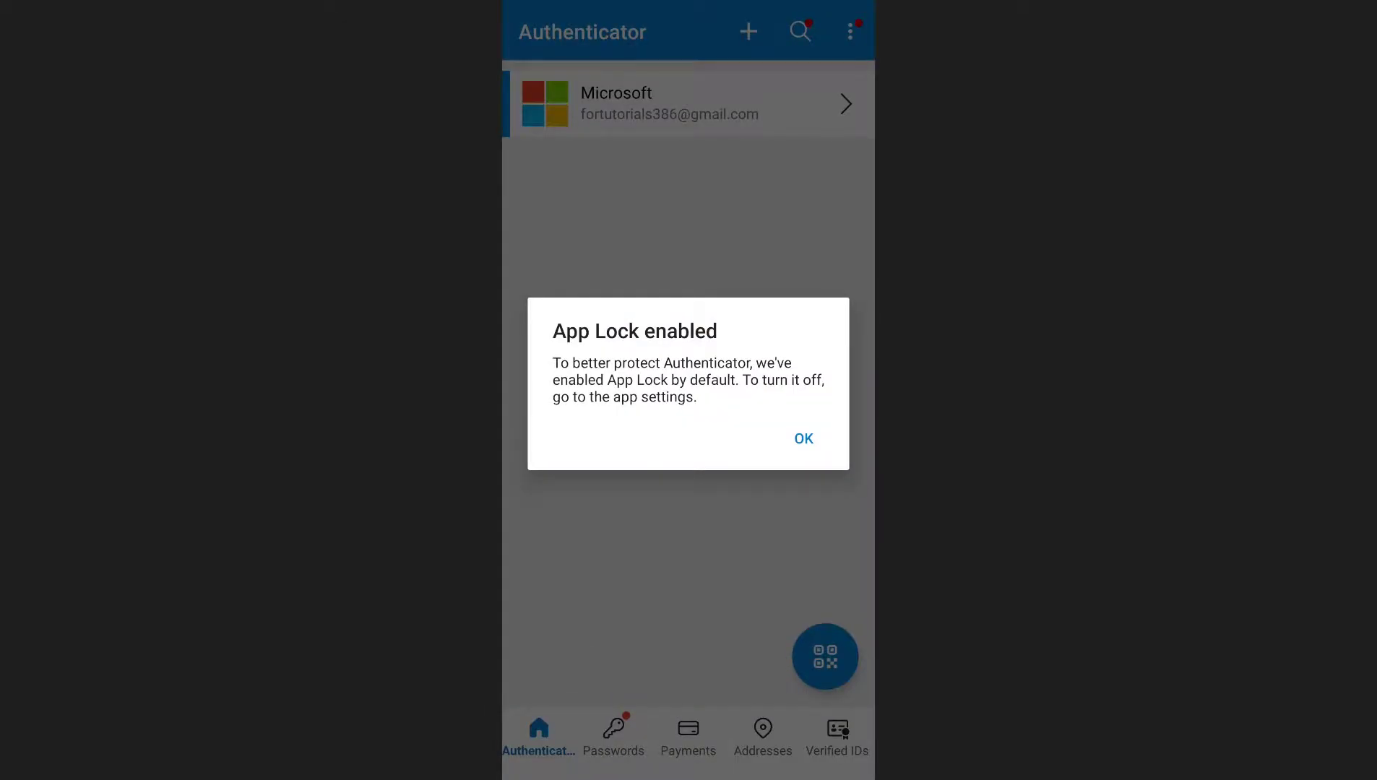
pyautogui.click(808, 439)
pyautogui.click(688, 103)
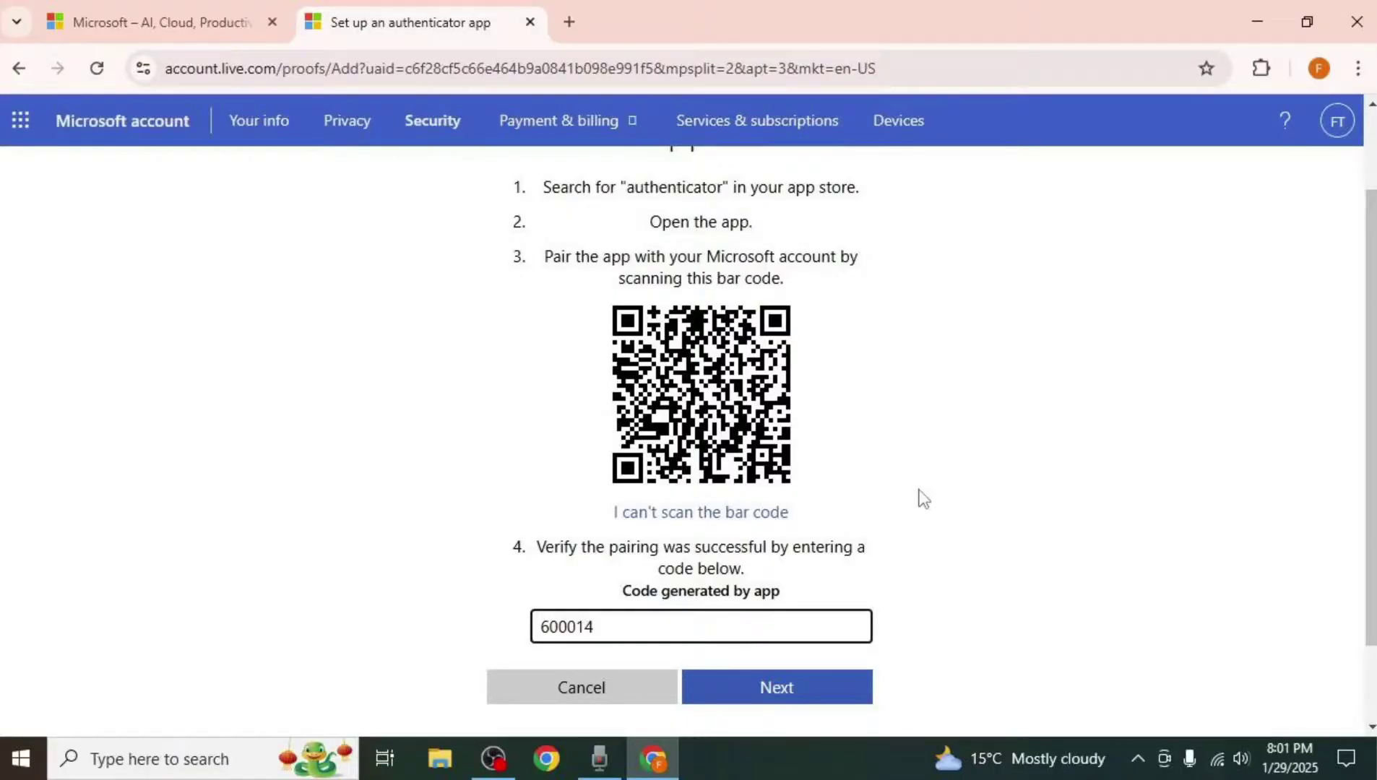
pyautogui.click(815, 688)
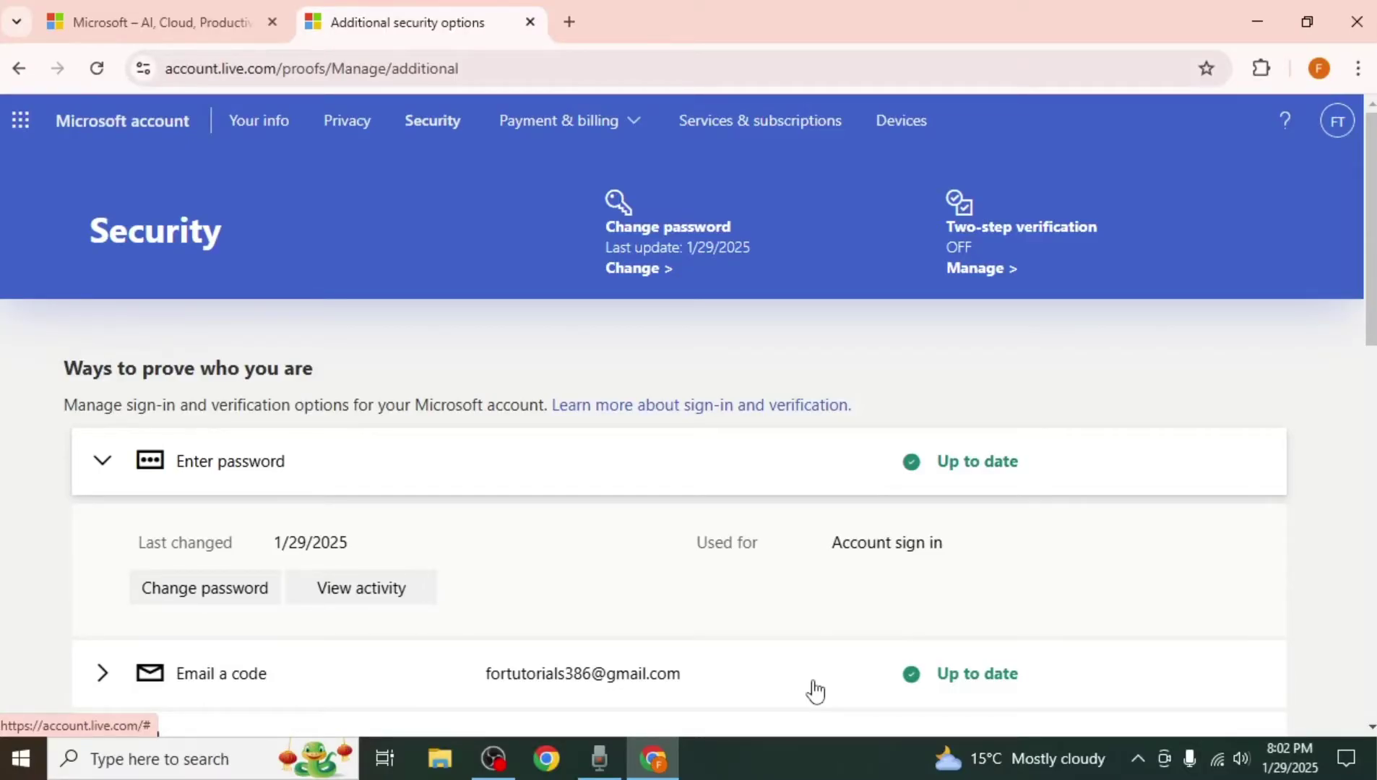
pyautogui.scroll(-2, 816, 582)
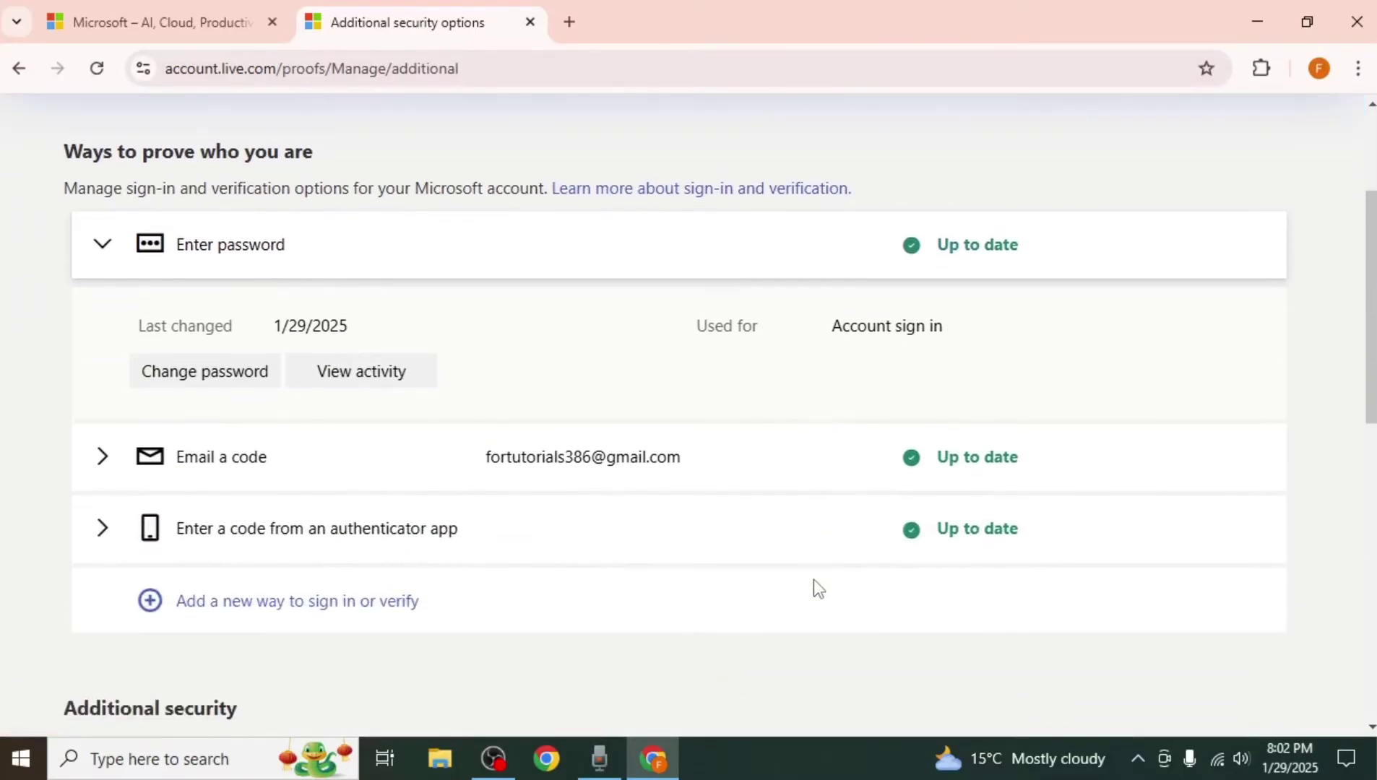